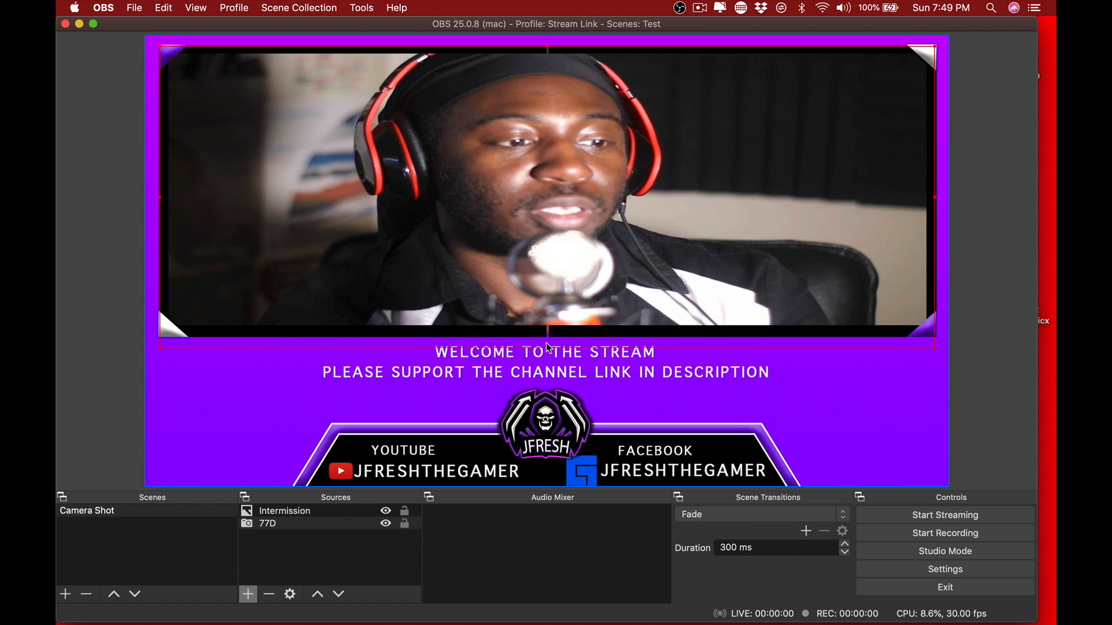
- Shorten the 77D camera source from below so it fits the Intermission overlay's frame
drag(549, 348, 547, 333)
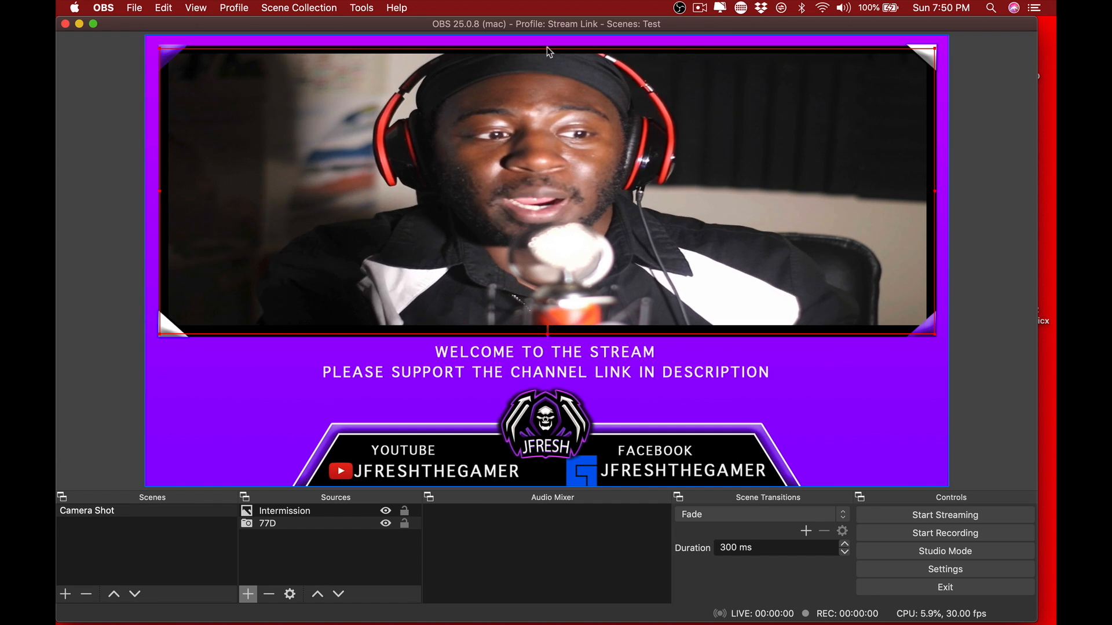
- Add a new scene named Gameplay
click(66, 595)
text(Gameplay)
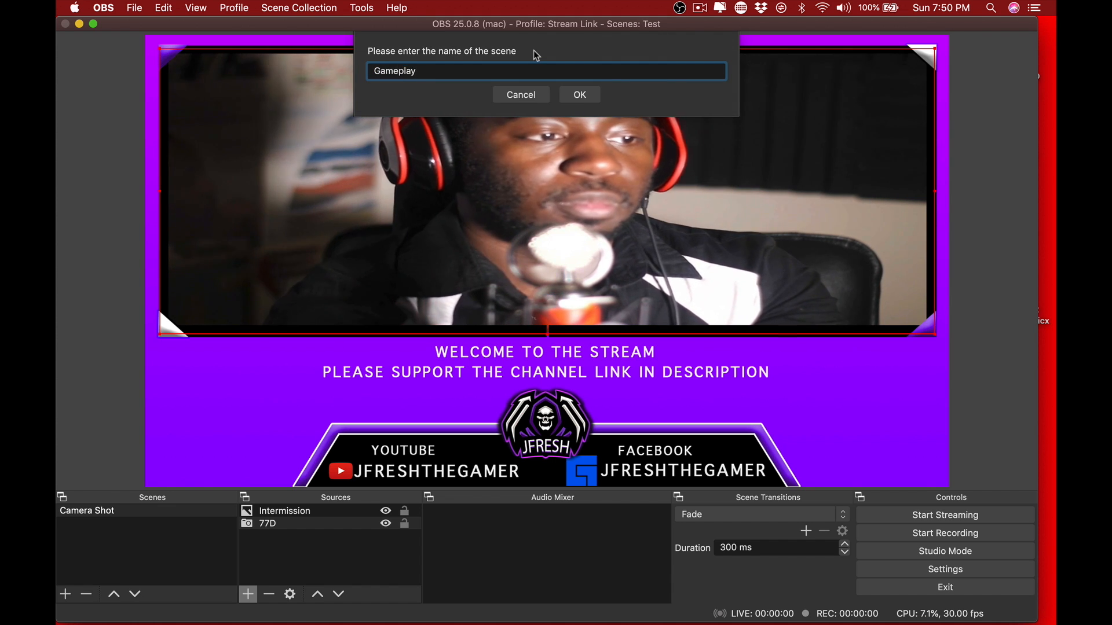
key(Return)
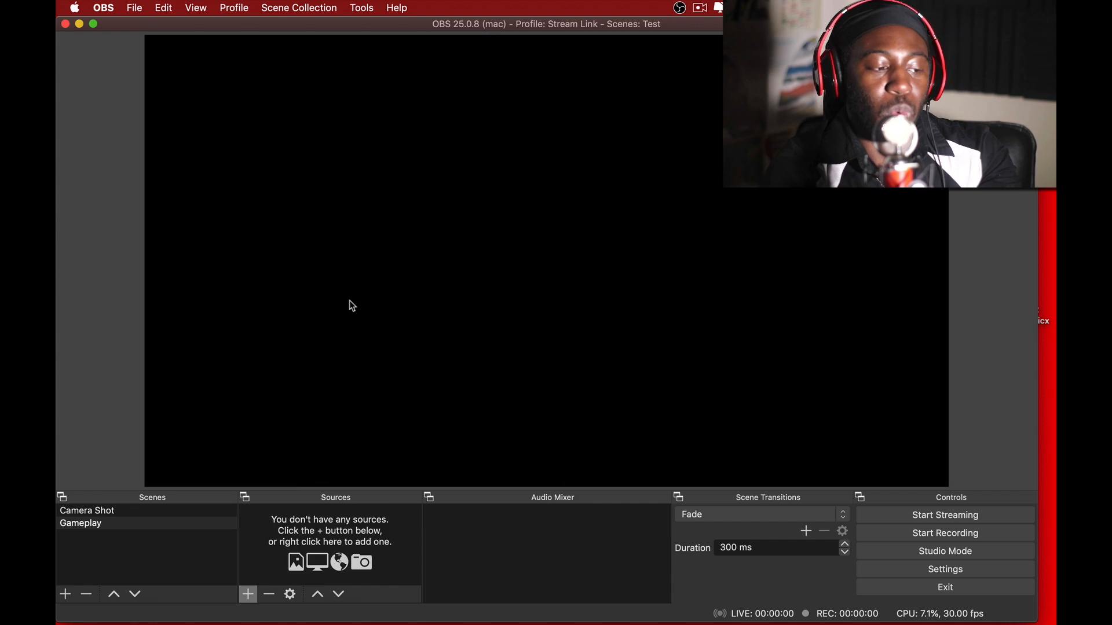
- Add a video capture device source named PS4 to the Gameplay scene, using the USB3.0 HD Video Capture device
click(248, 595)
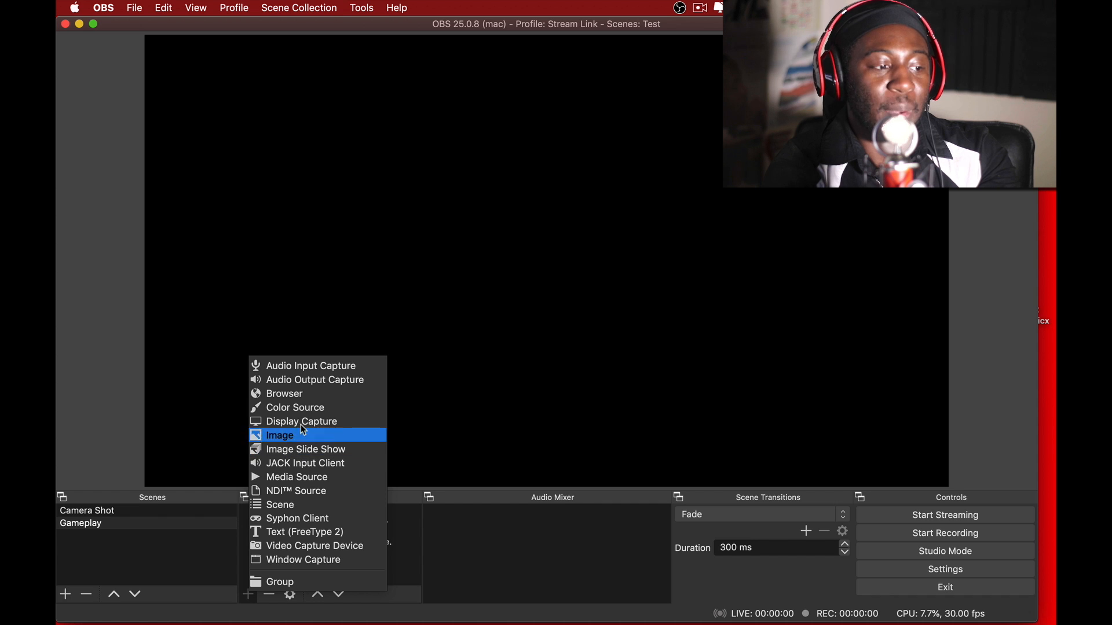
click(337, 551)
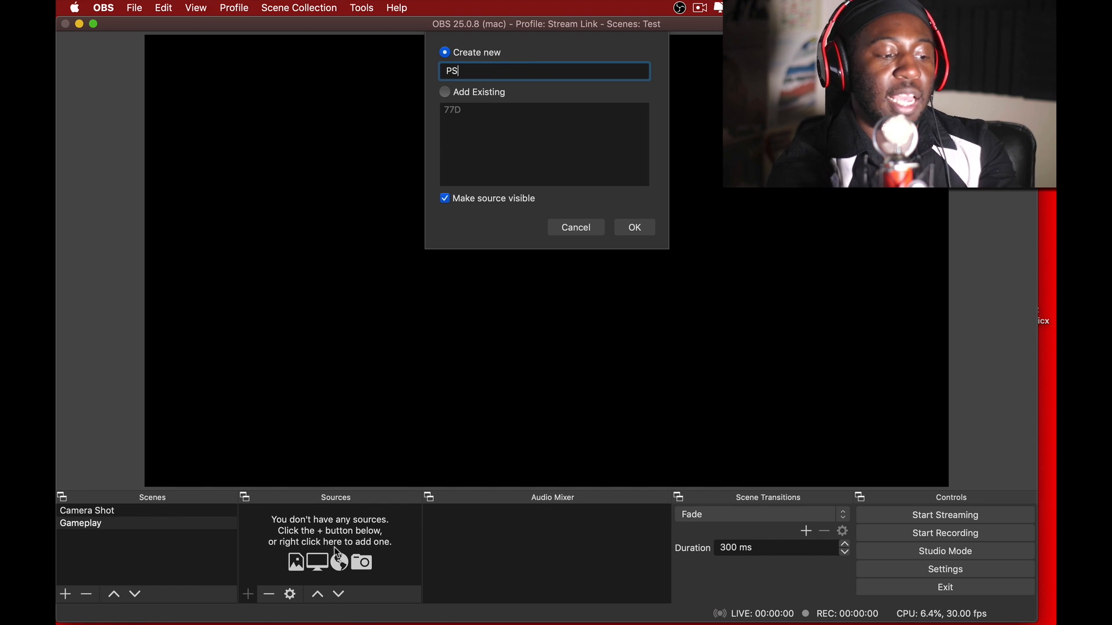
key(Return)
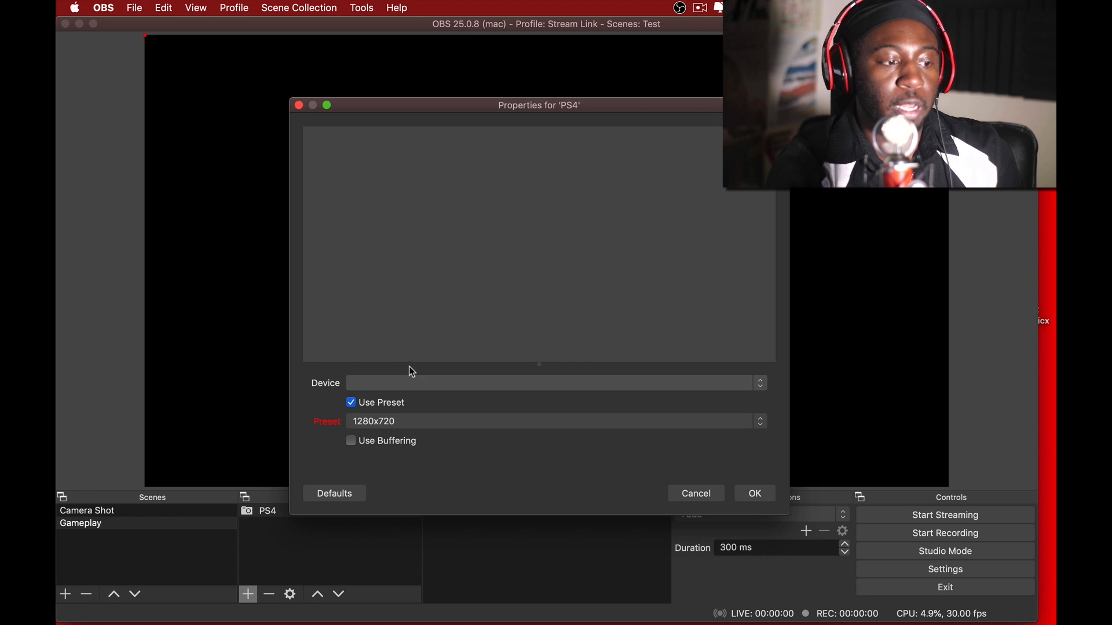
click(412, 382)
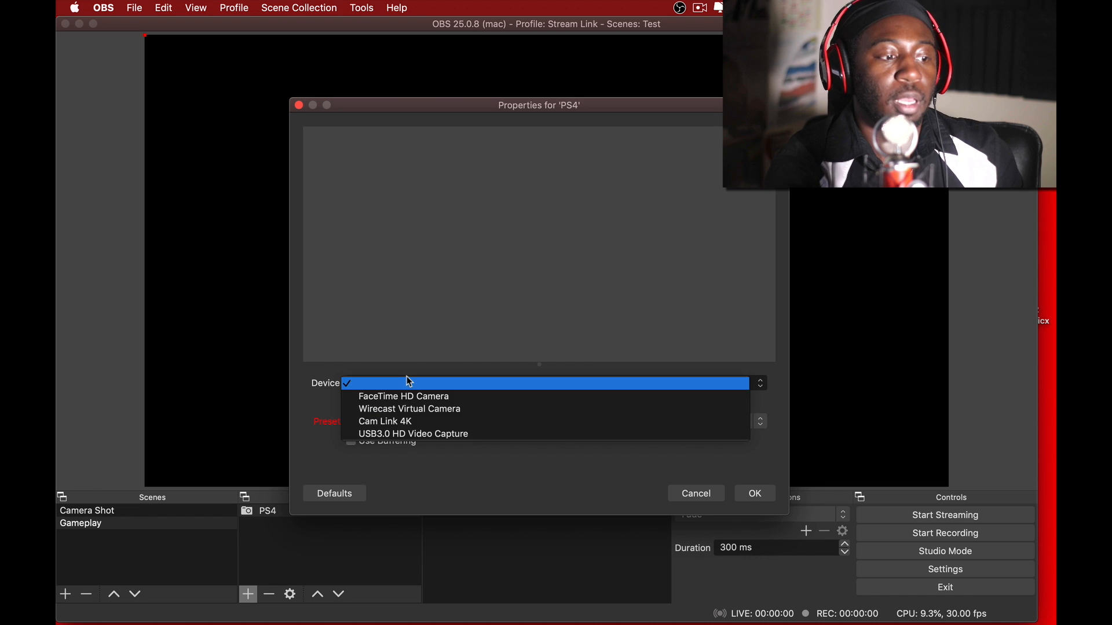
click(452, 435)
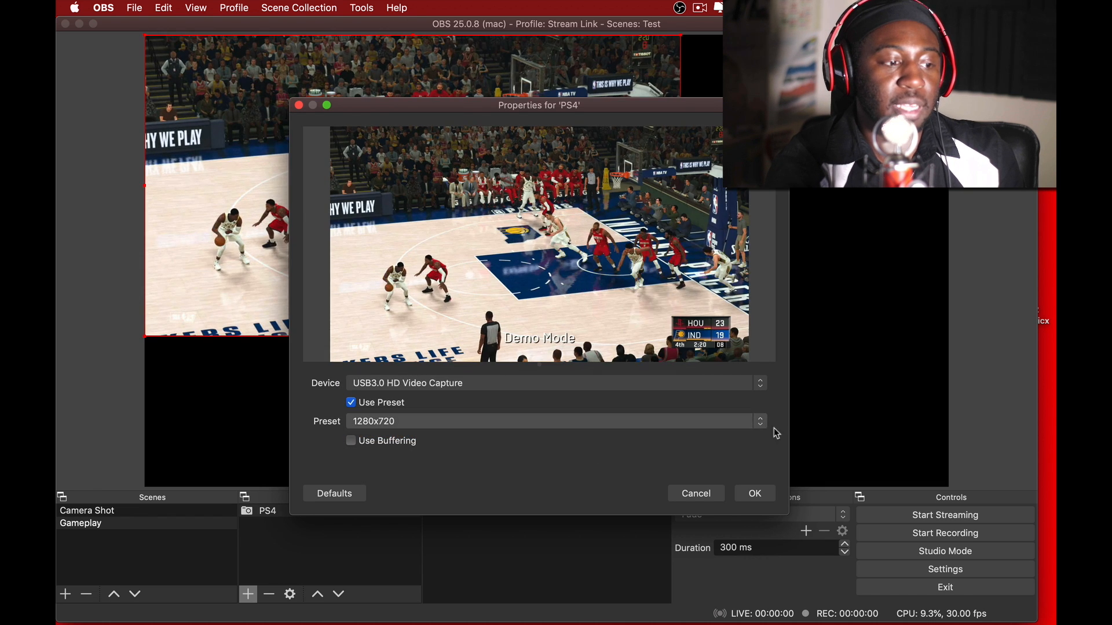
click(756, 493)
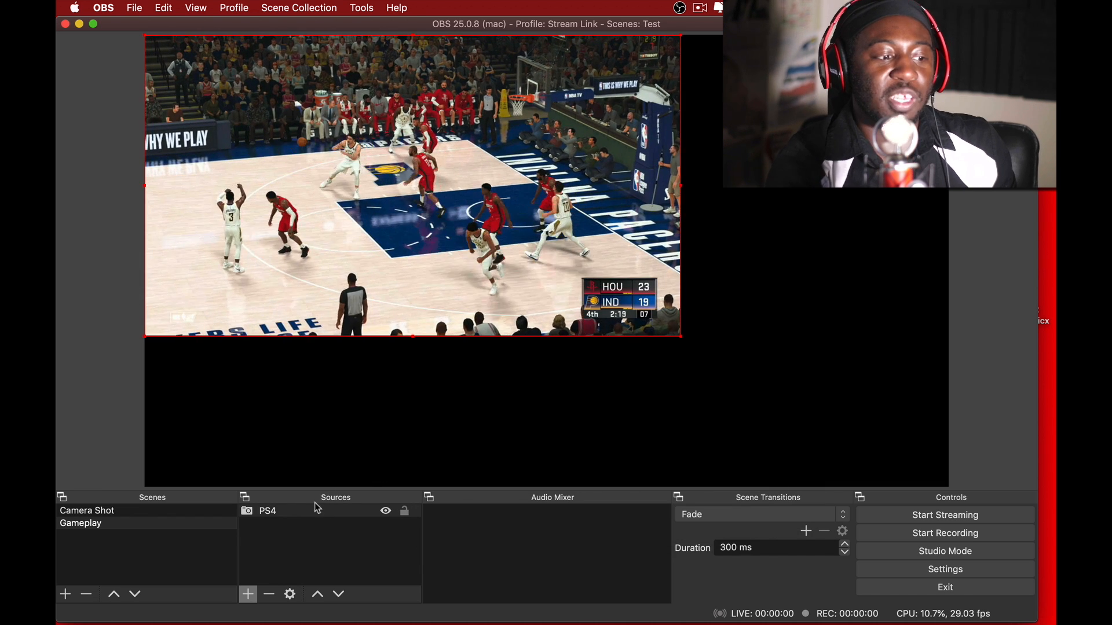
- Transform the PS4 source with Fit to screen so it fills the canvas
right_click(316, 511)
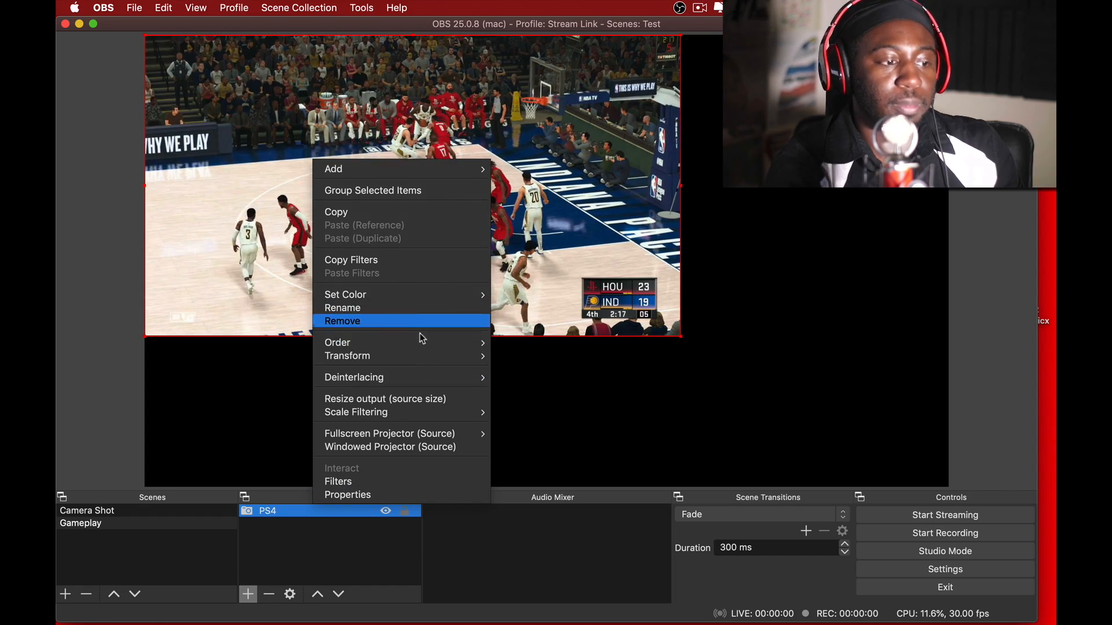
mouse_move(472, 356)
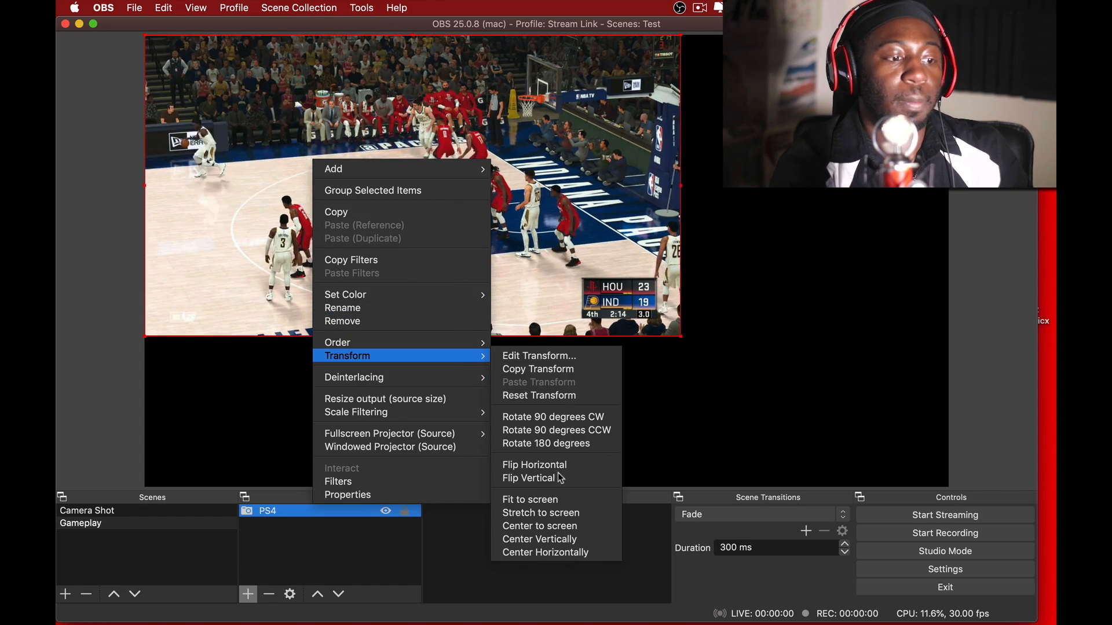
click(569, 502)
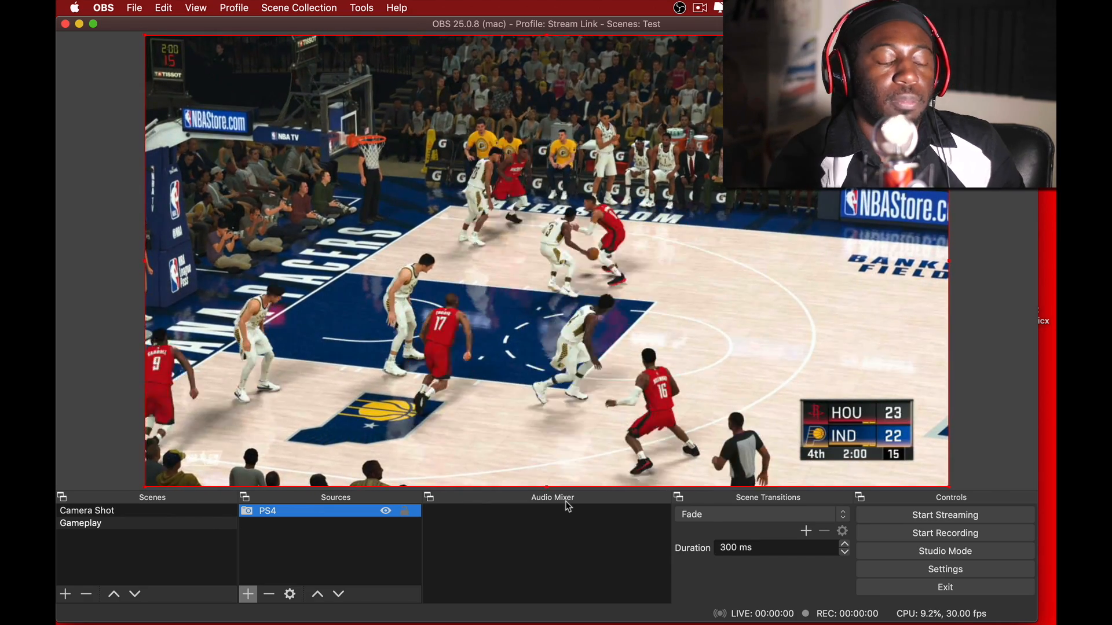
- Add an image source named Game Border that uses Game Border.png from the Gaming Stream folder
click(249, 595)
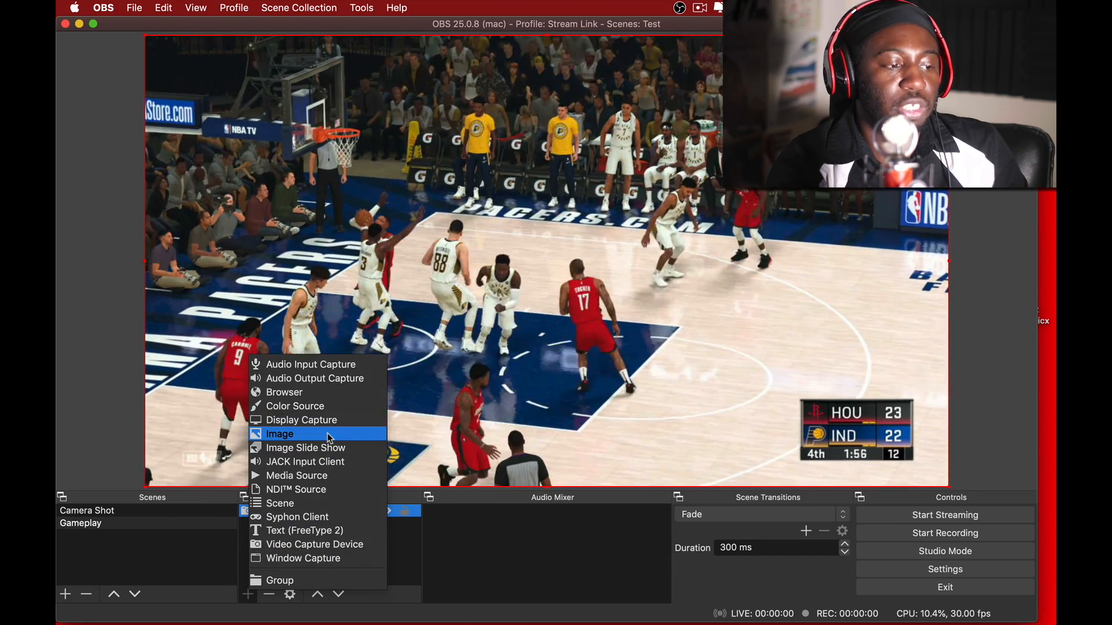
click(346, 433)
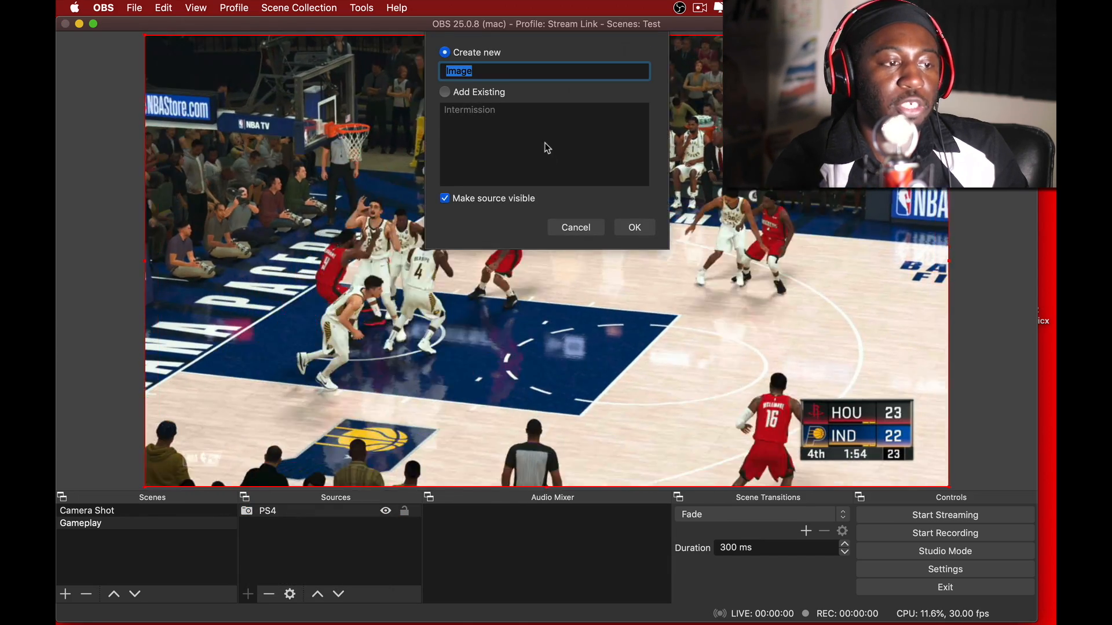
text(Gam)
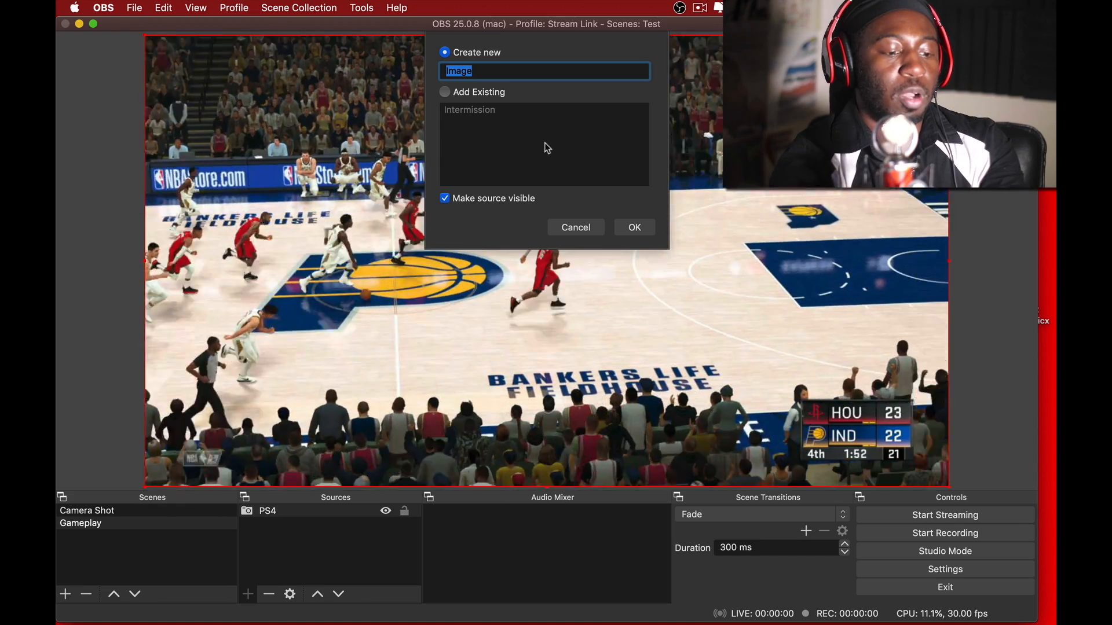
text(e )
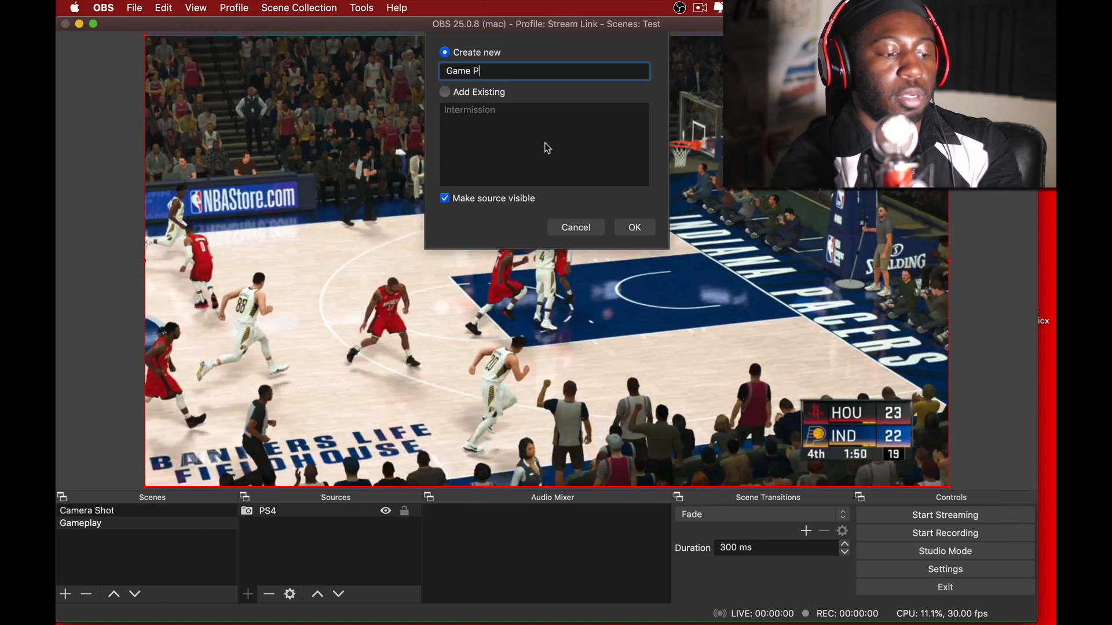
text(Border)
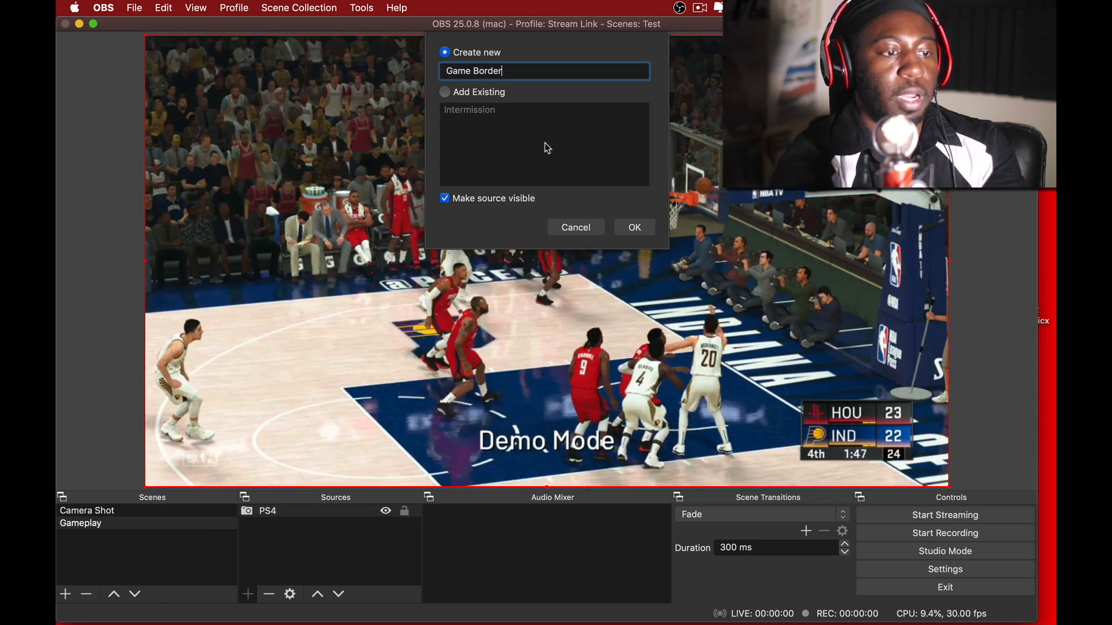
key(Return)
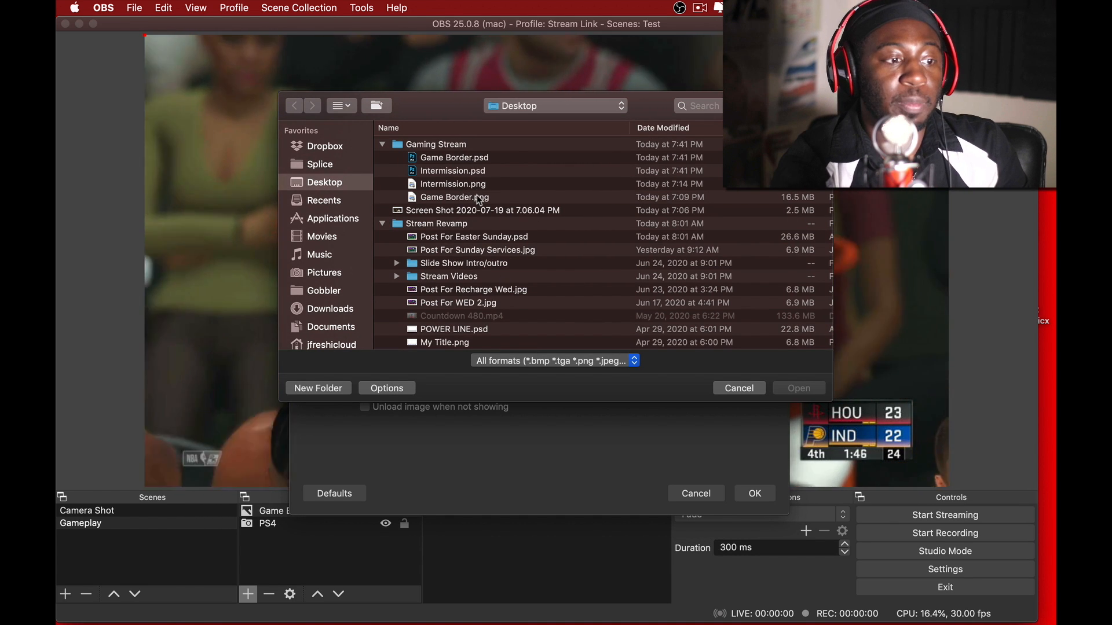
click(479, 198)
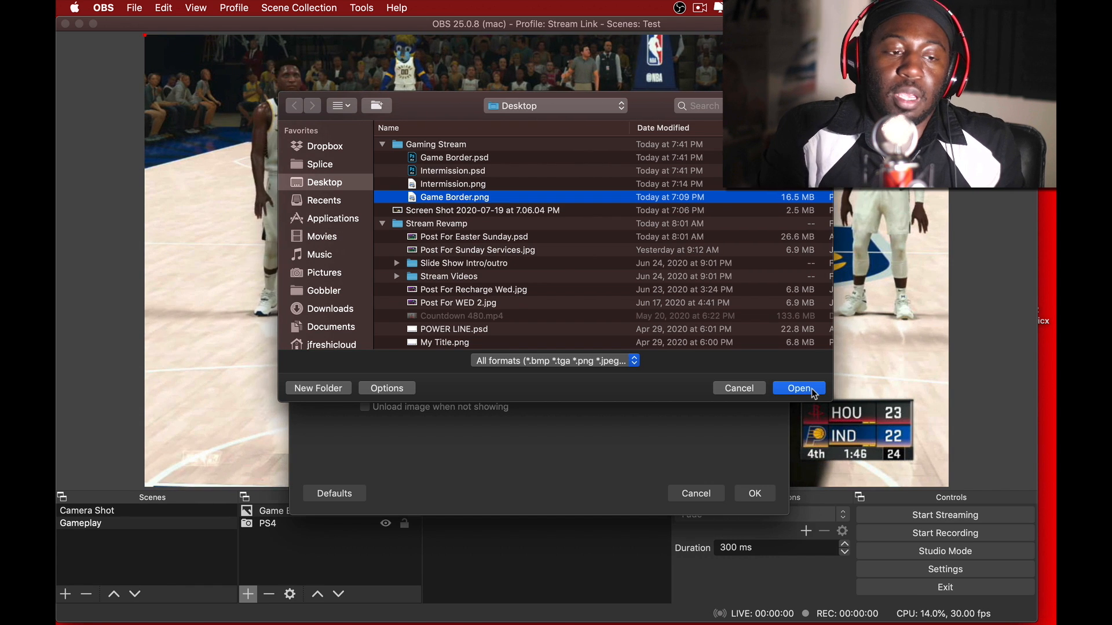
click(812, 390)
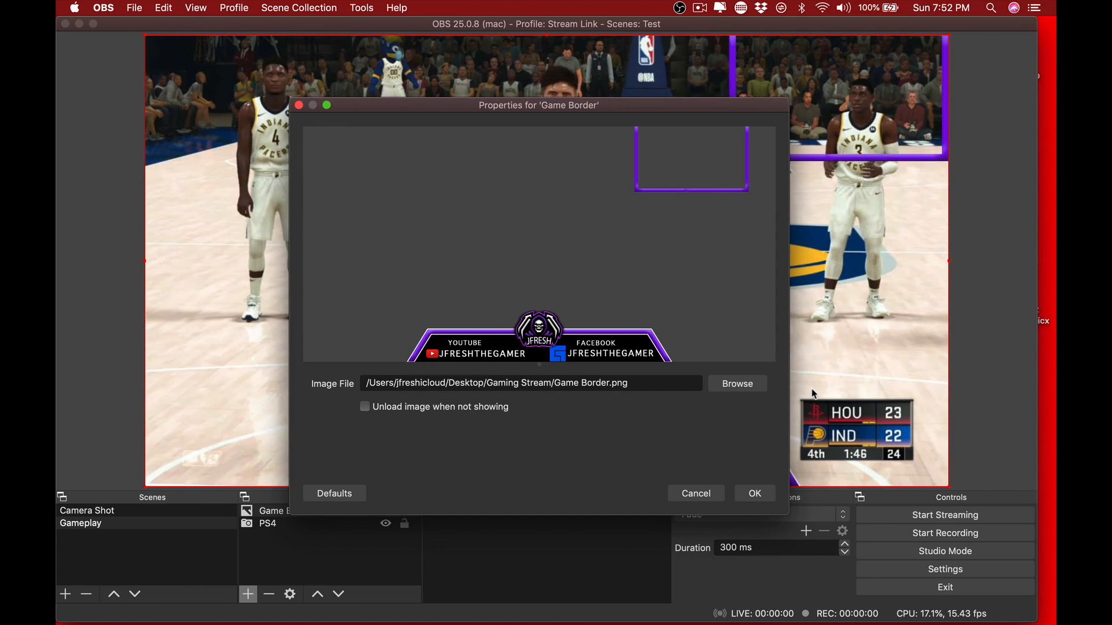
click(755, 493)
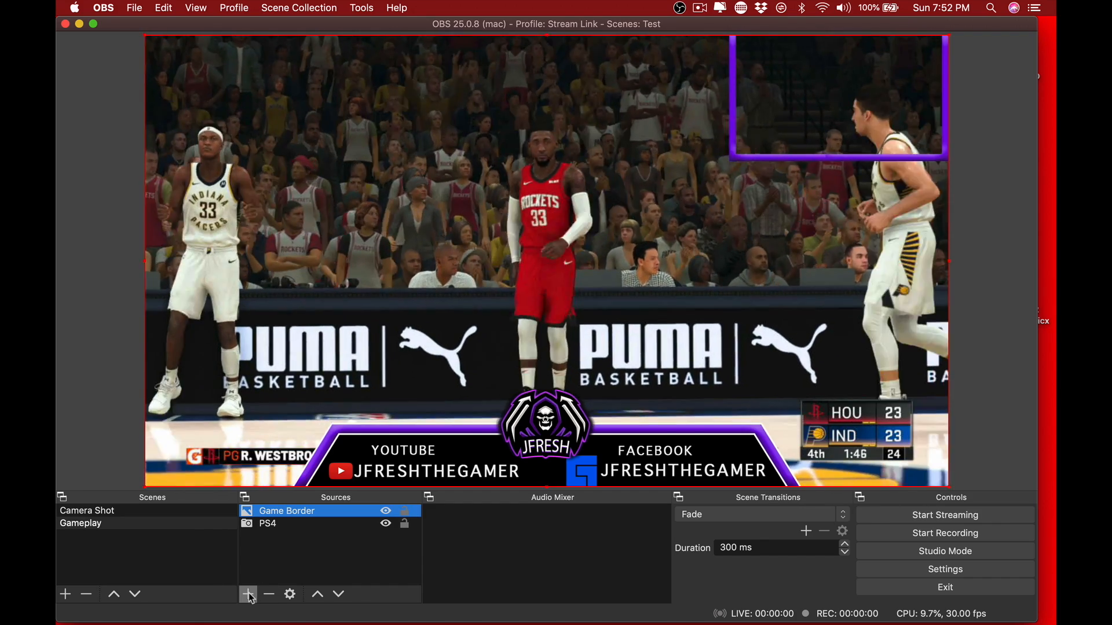
- Add the existing 77D video capture device to the Gameplay scene
click(247, 594)
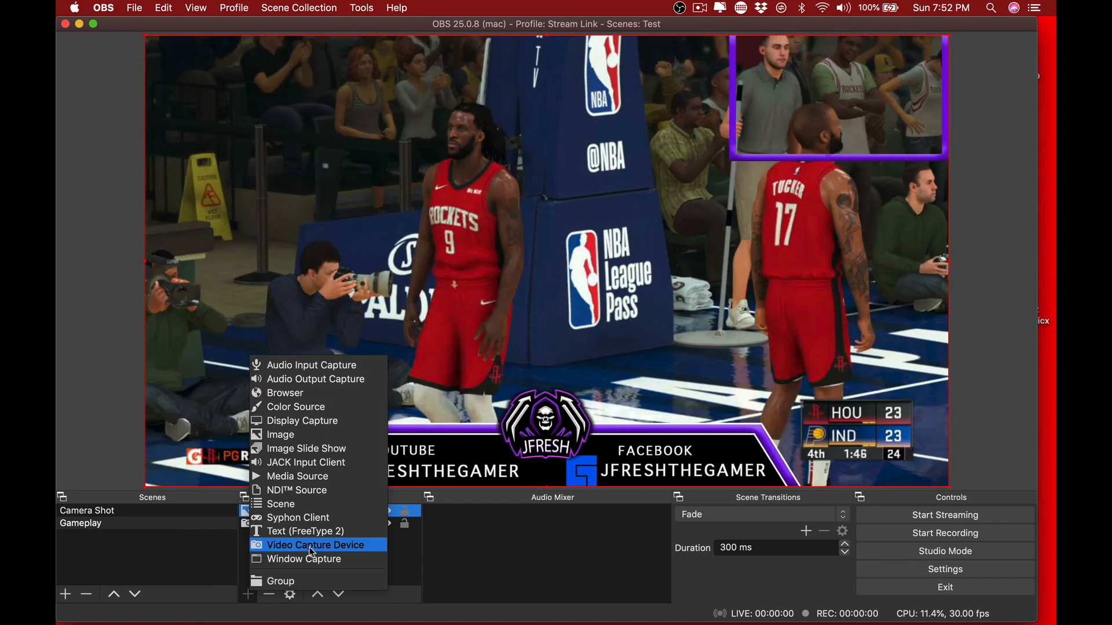
click(313, 547)
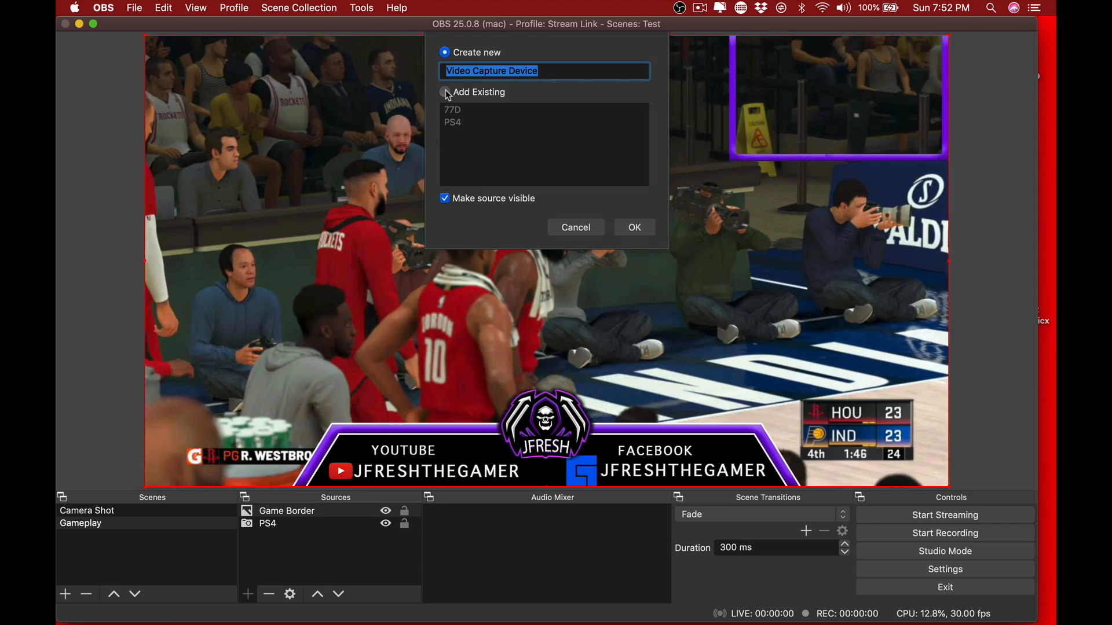
click(458, 92)
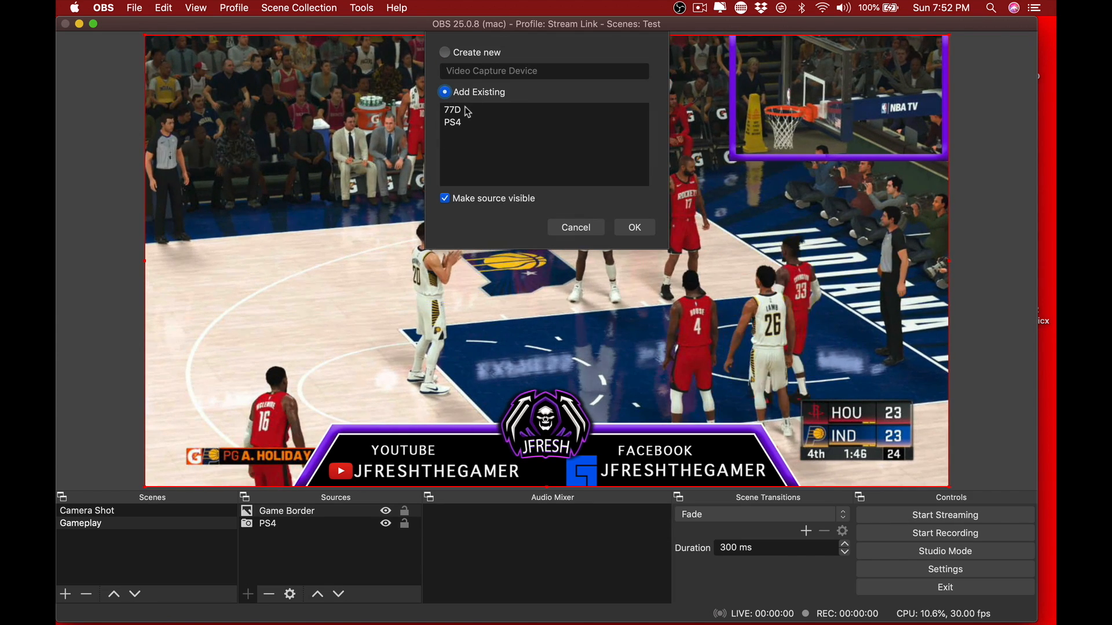
click(468, 113)
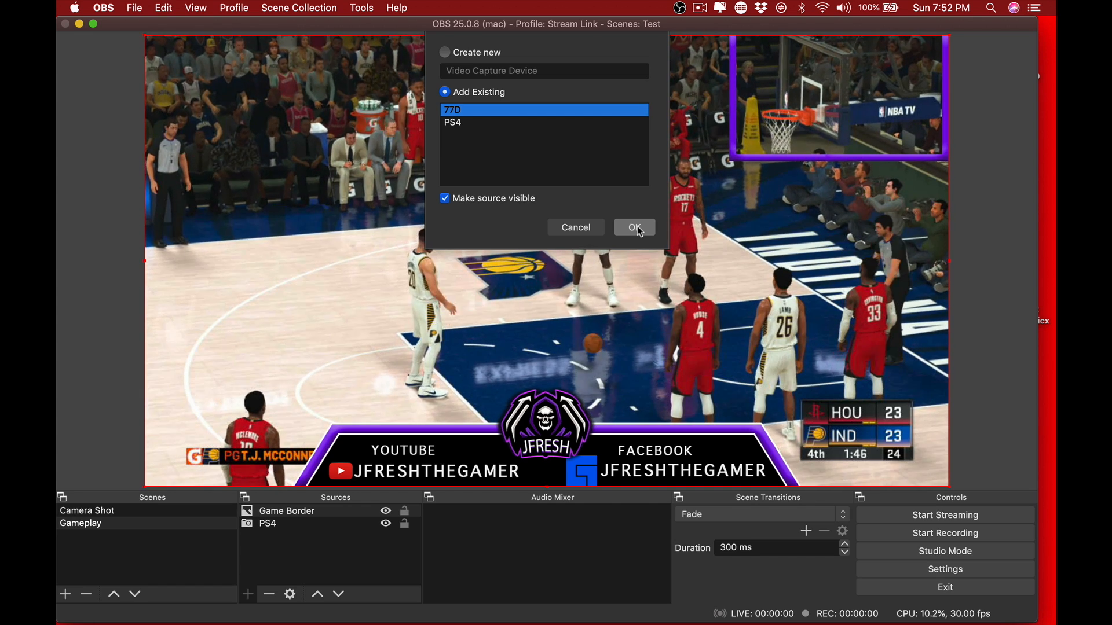
click(636, 228)
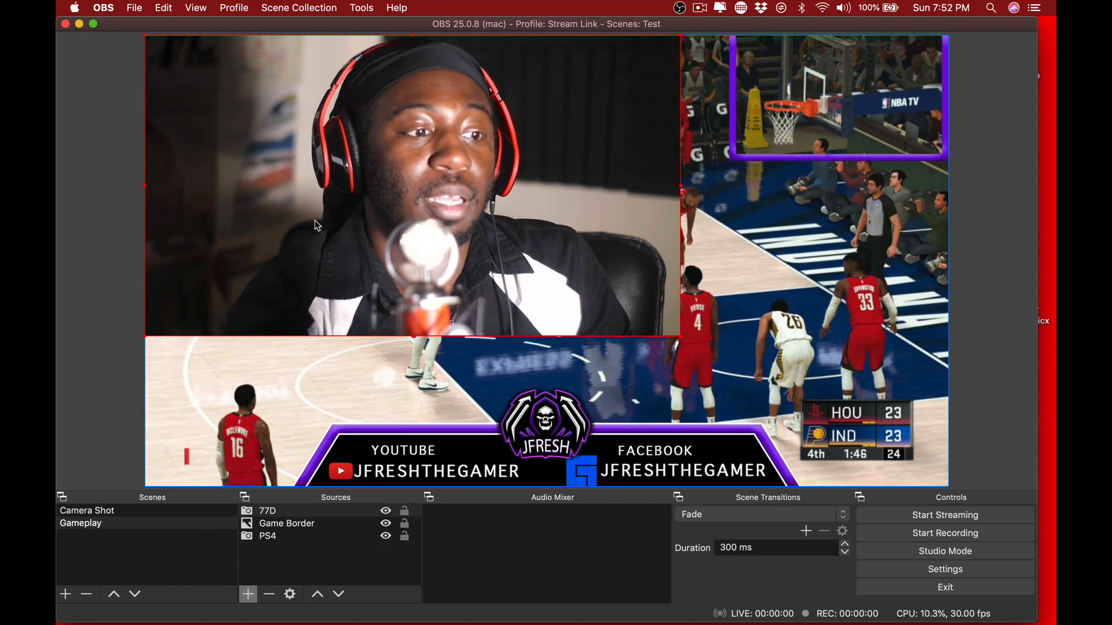
- Scale and position the 77D camera inside the purple frame, and place it below Game Border in the source order
drag(314, 220, 528, 238)
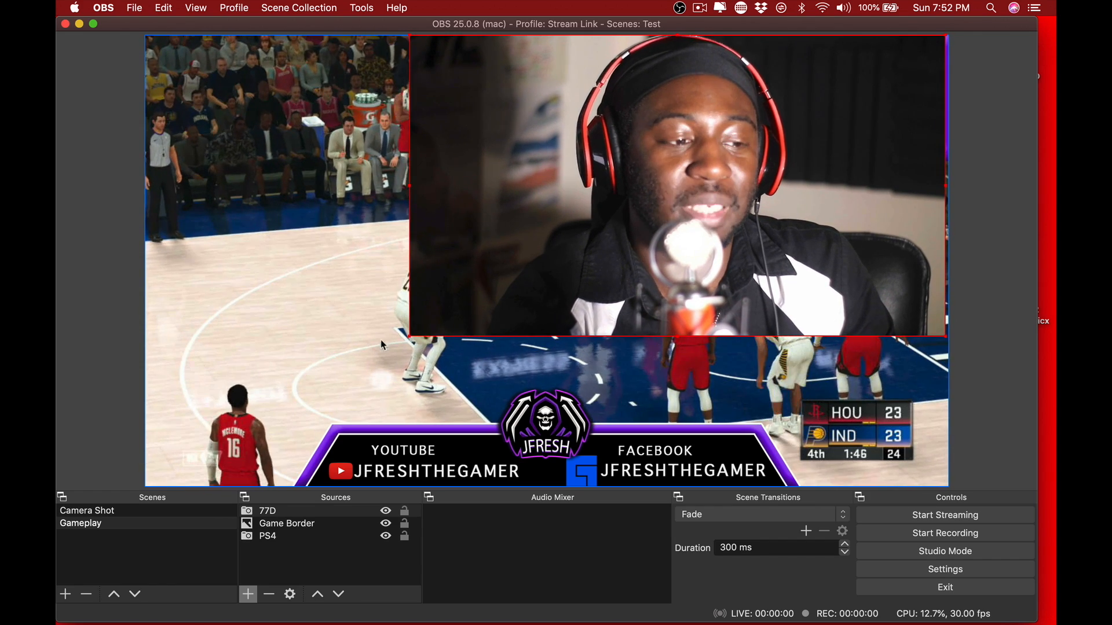
drag(412, 338, 734, 51)
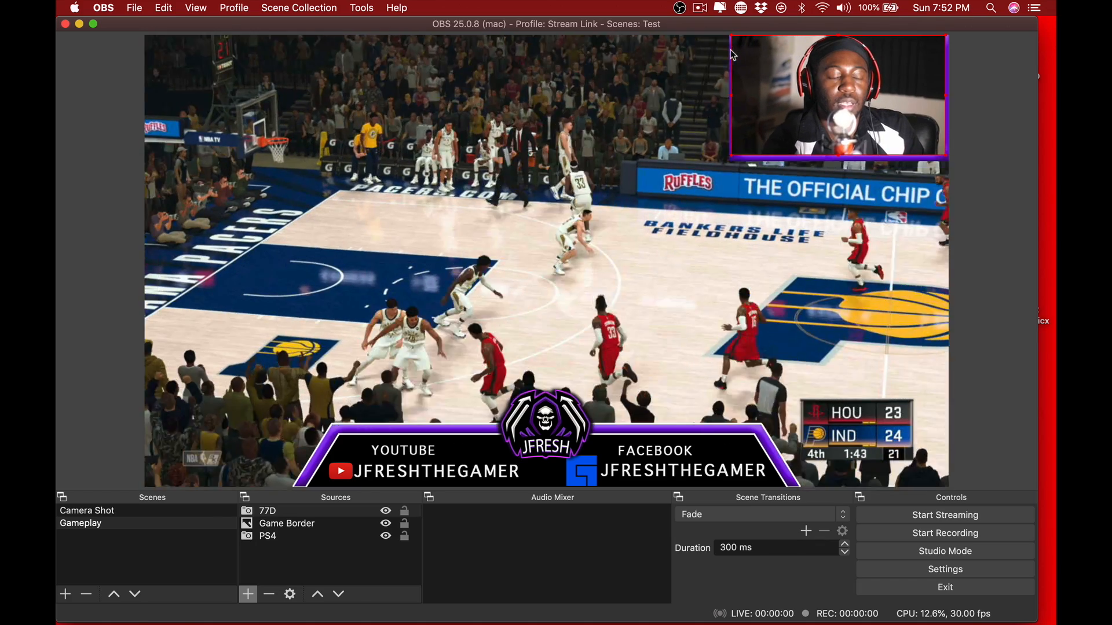
drag(791, 72, 798, 74)
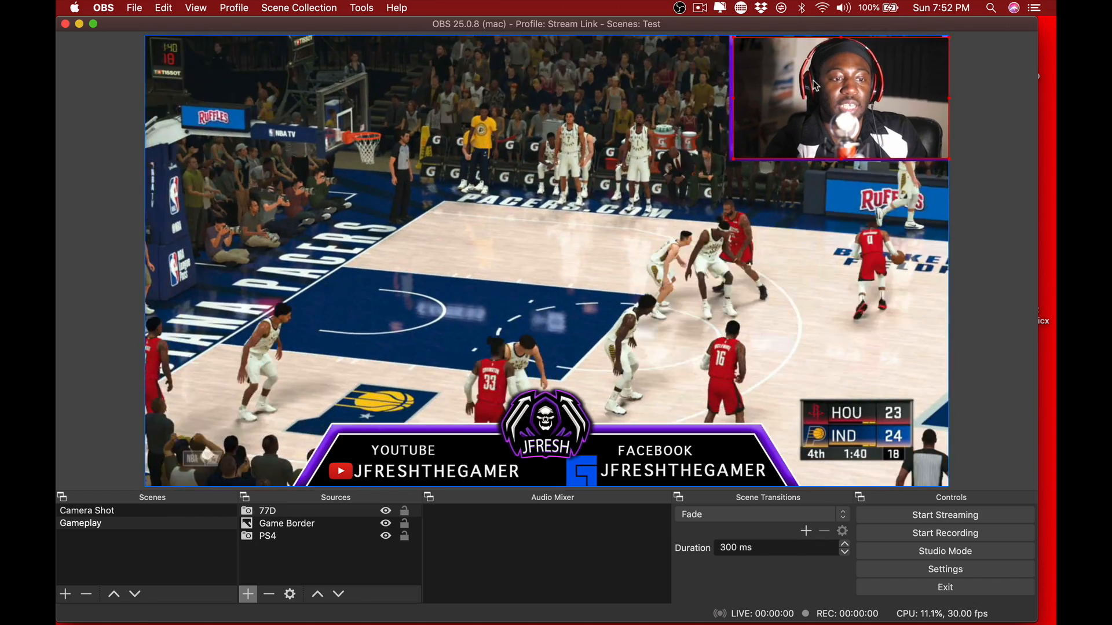
click(341, 598)
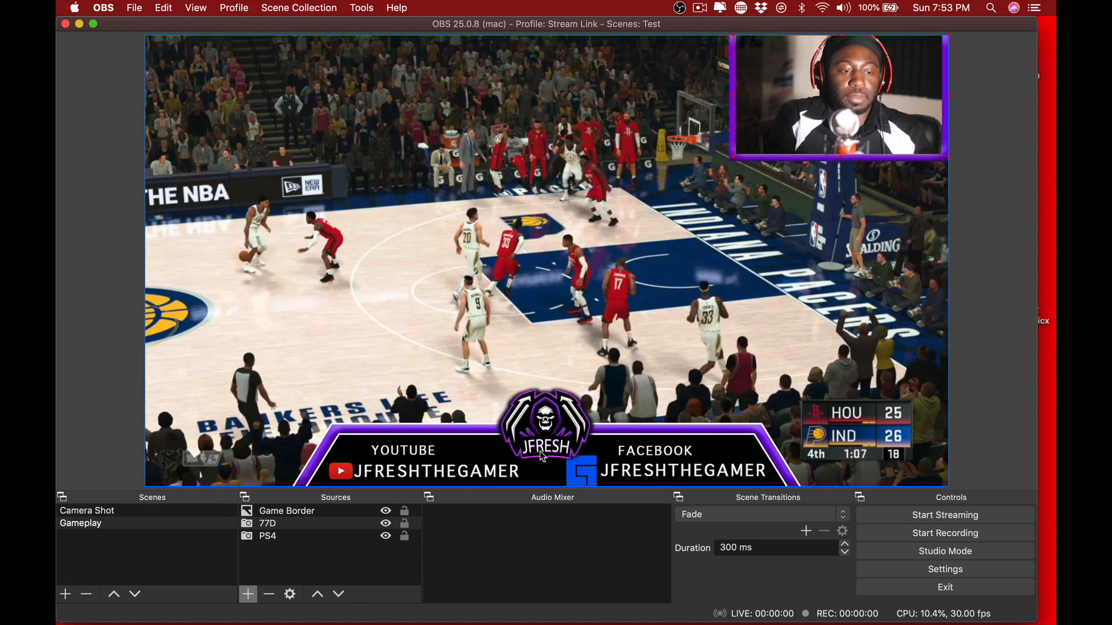
- Set the keyframe interval to 2 seconds in the streaming output settings and check the available encoder profiles
click(946, 571)
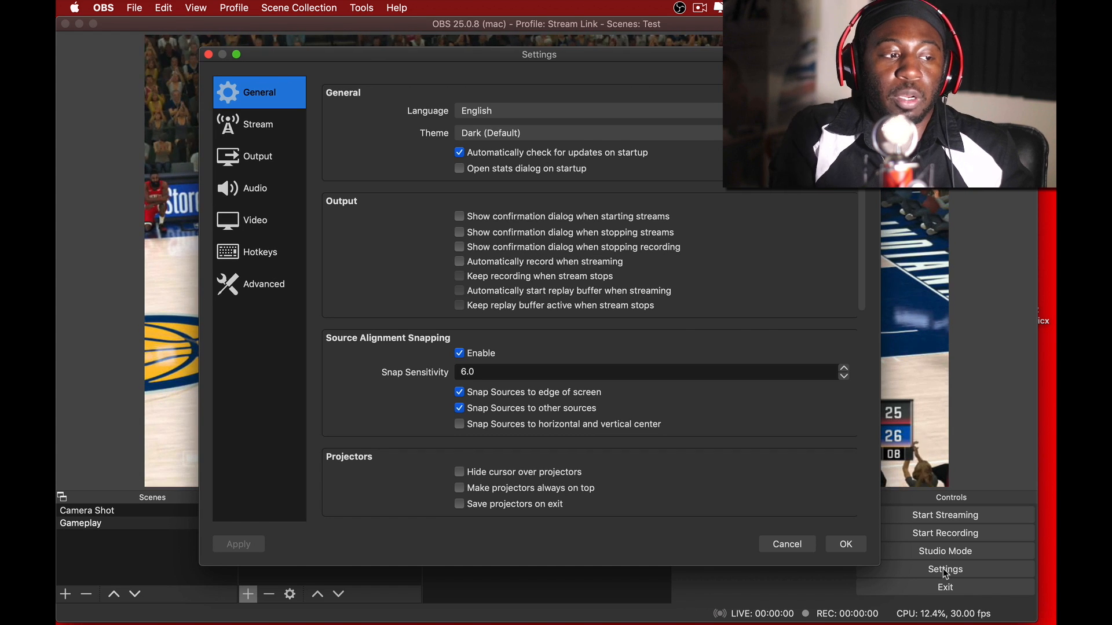
click(266, 159)
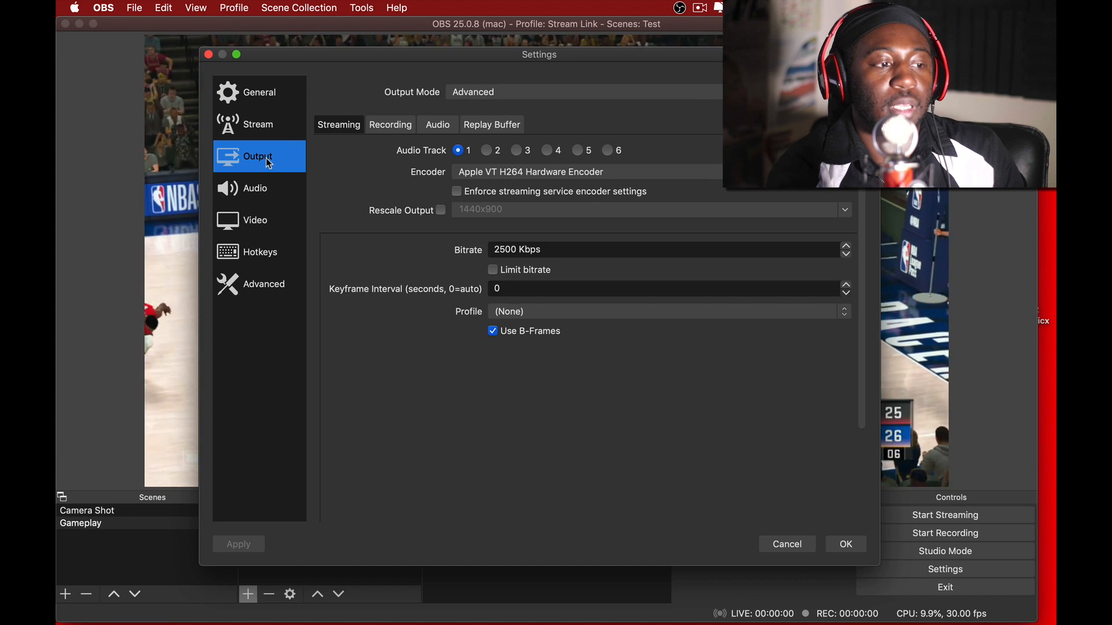
click(251, 184)
click(264, 234)
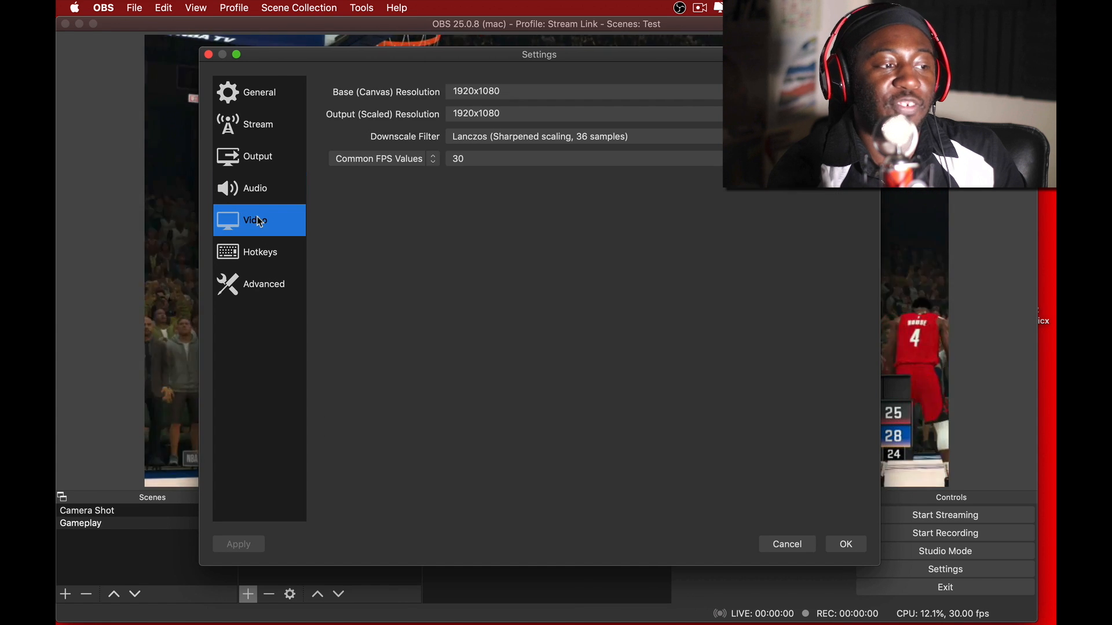
click(262, 160)
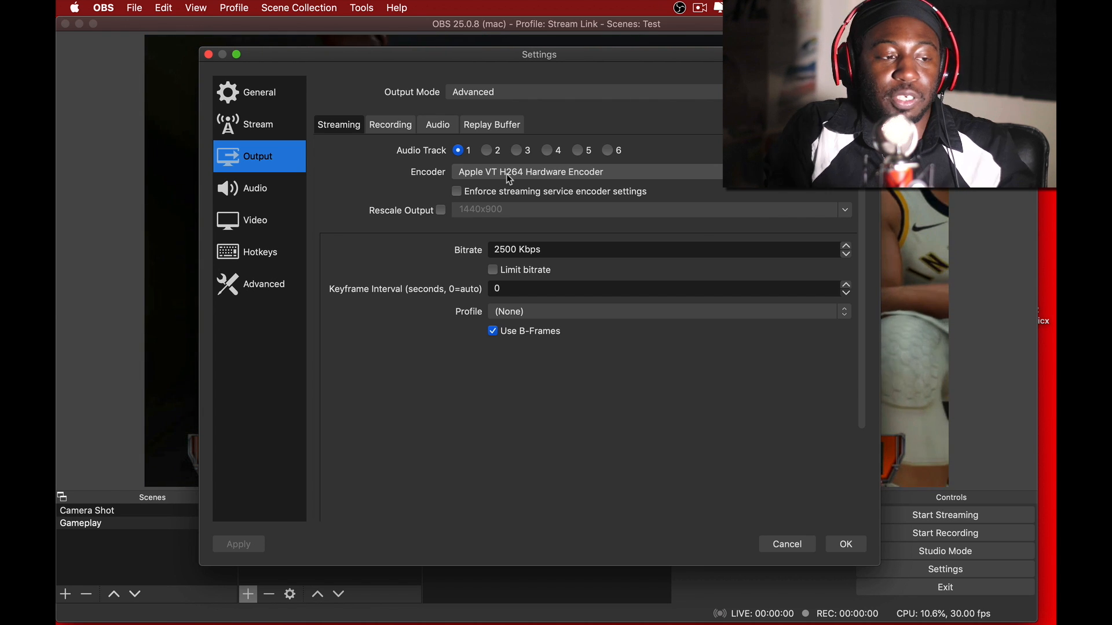
click(507, 287)
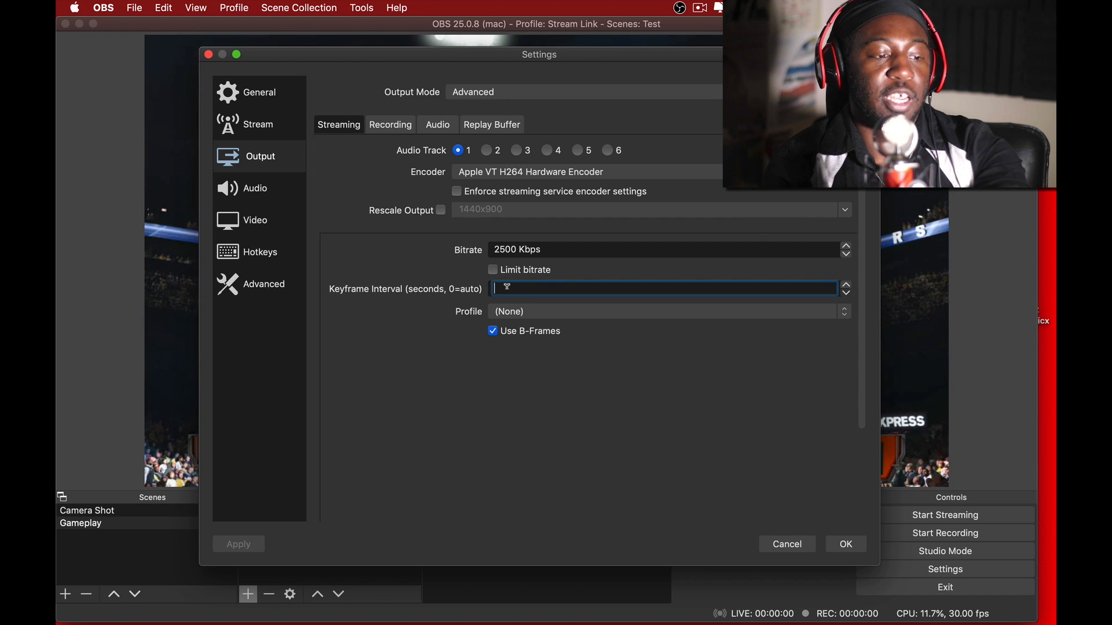
text(2)
click(588, 377)
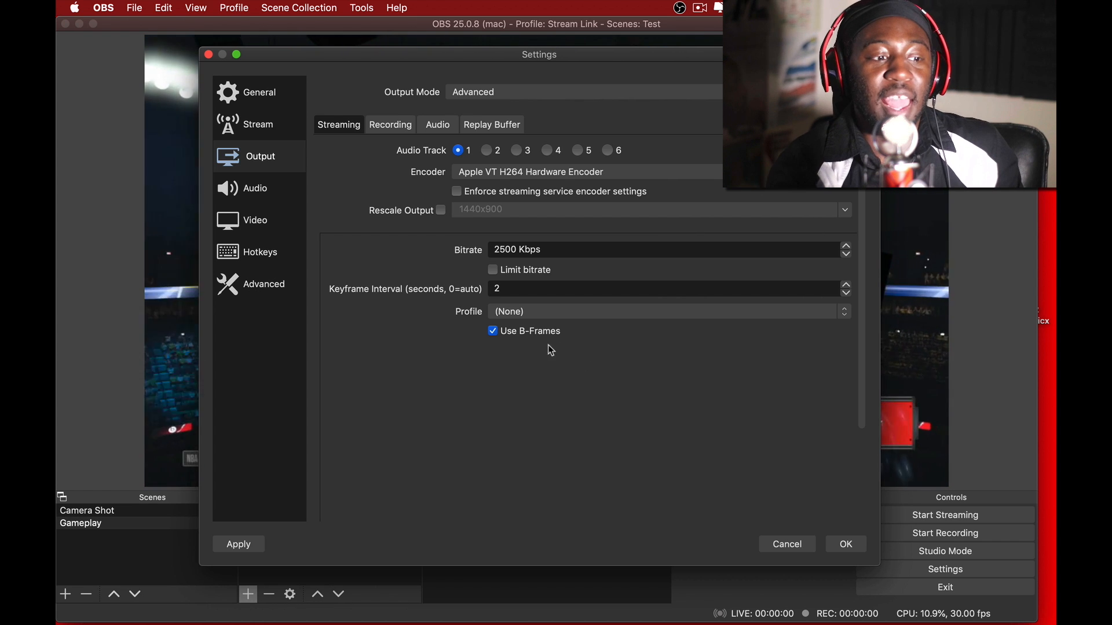
click(548, 311)
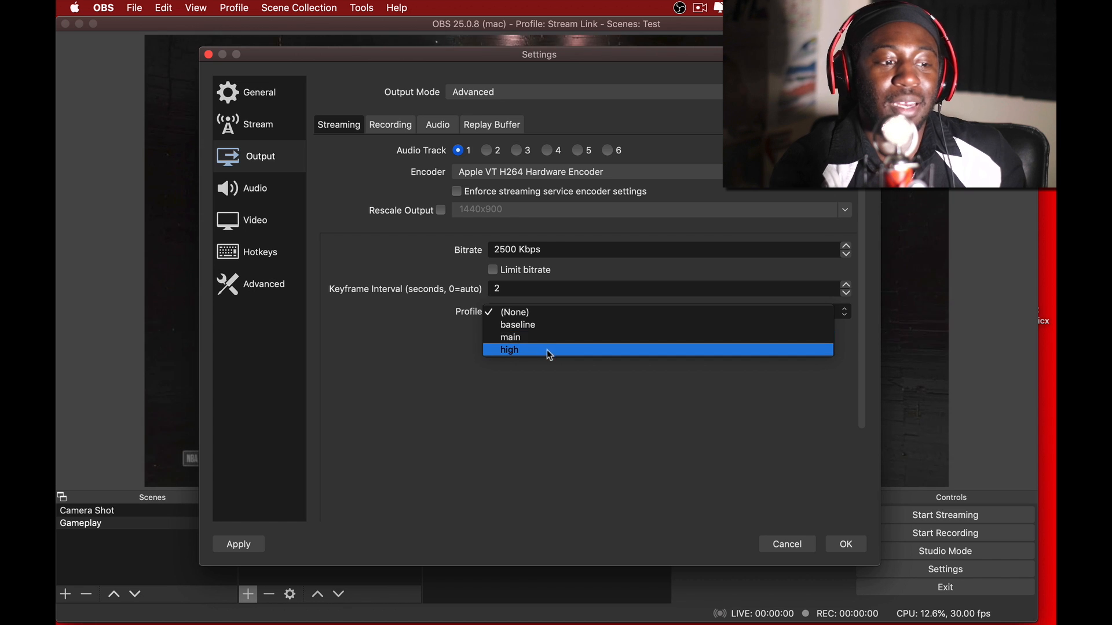
click(659, 405)
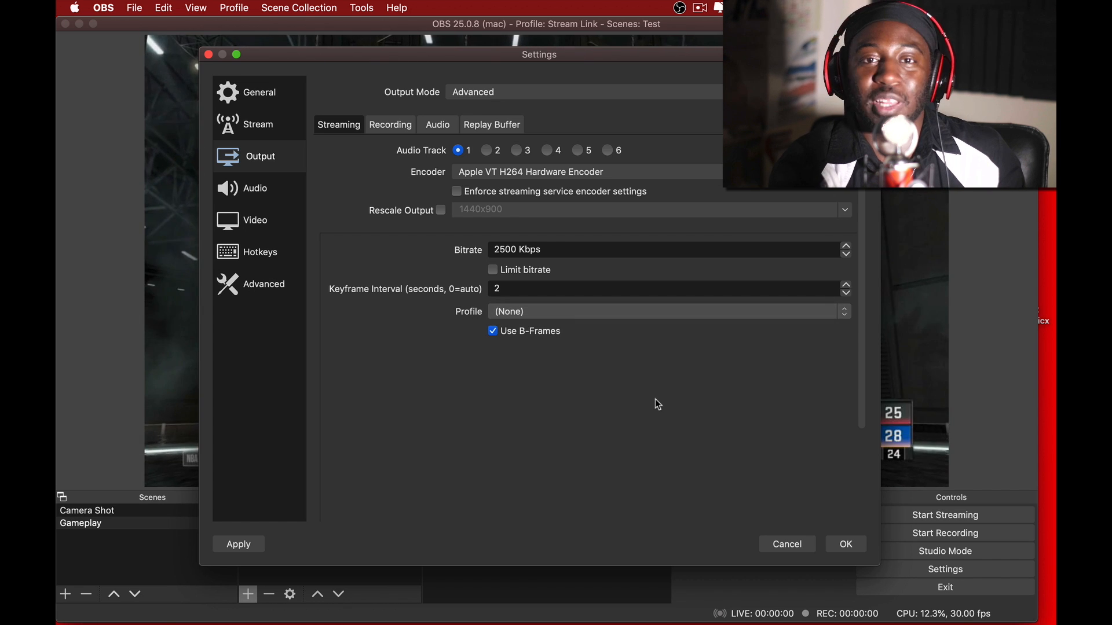
- Set the video's output (scaled) resolution to 1280x720
click(281, 226)
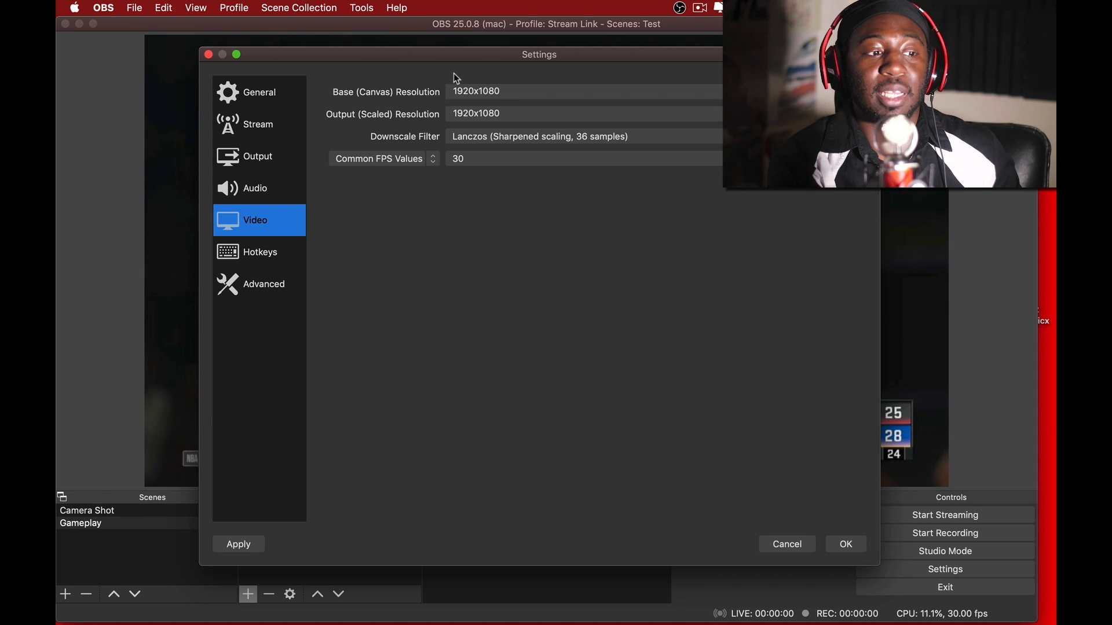
click(517, 112)
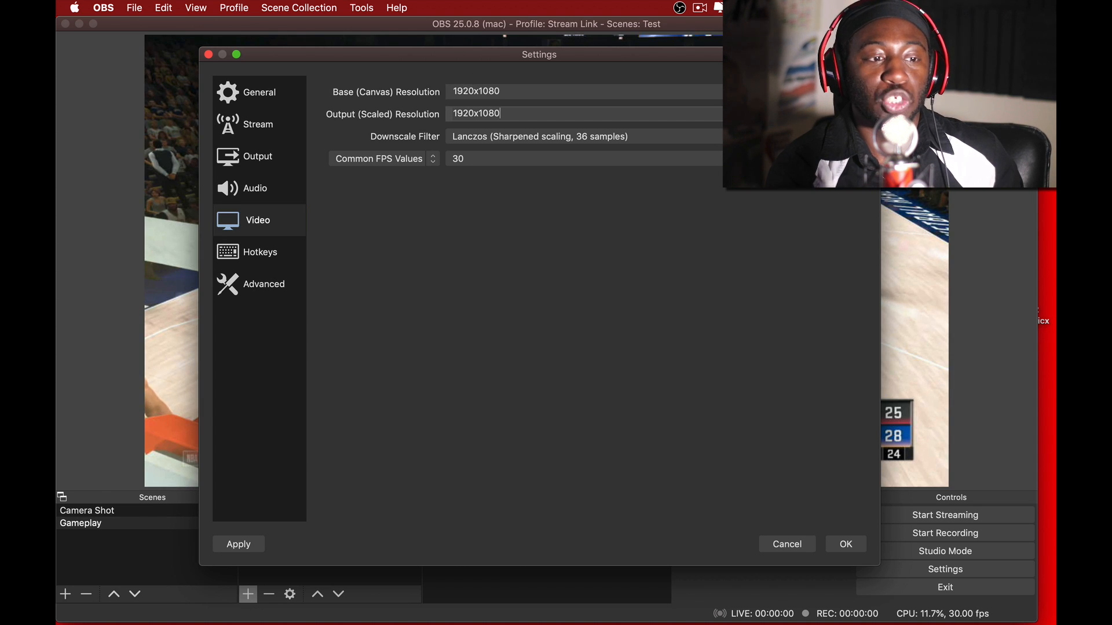
click(761, 114)
click(662, 160)
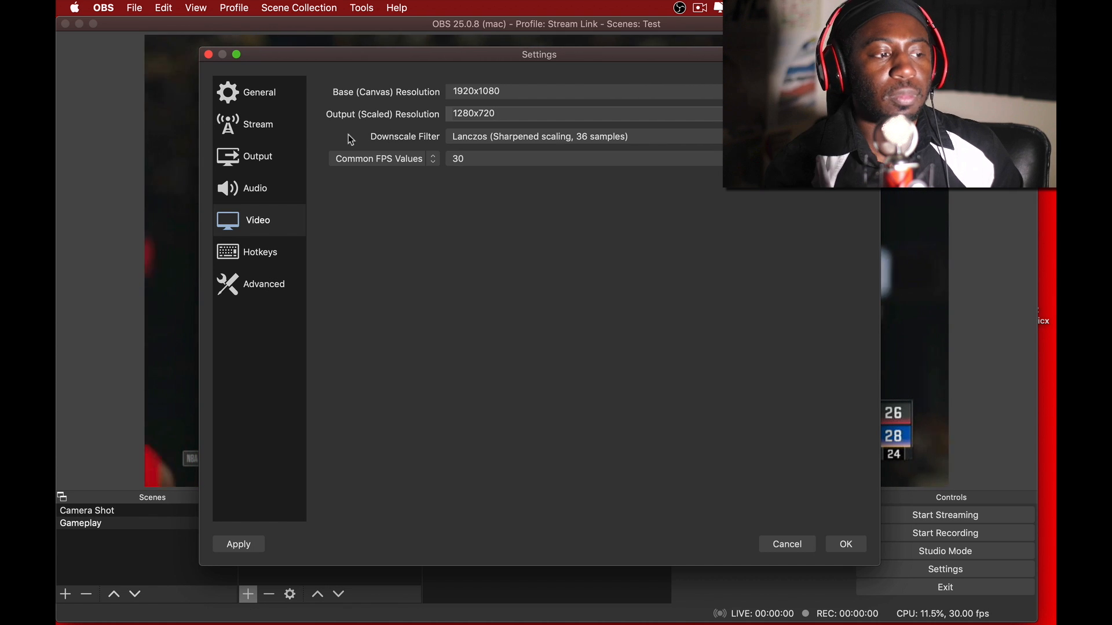
- Review the audio devices and the available streaming services, and save the changed settings
click(259, 201)
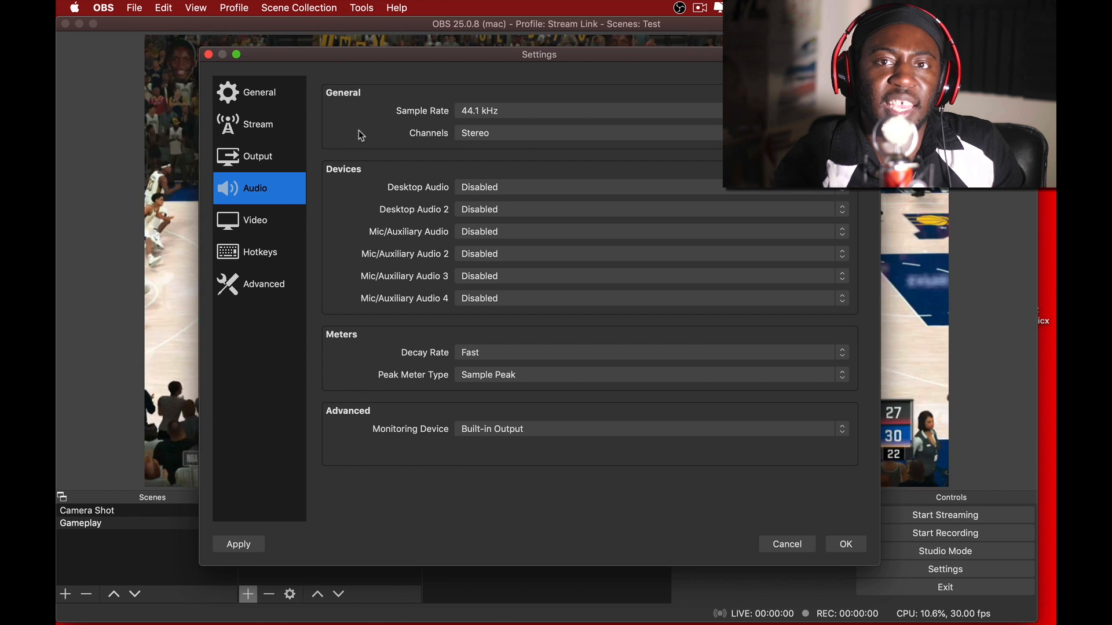
click(274, 129)
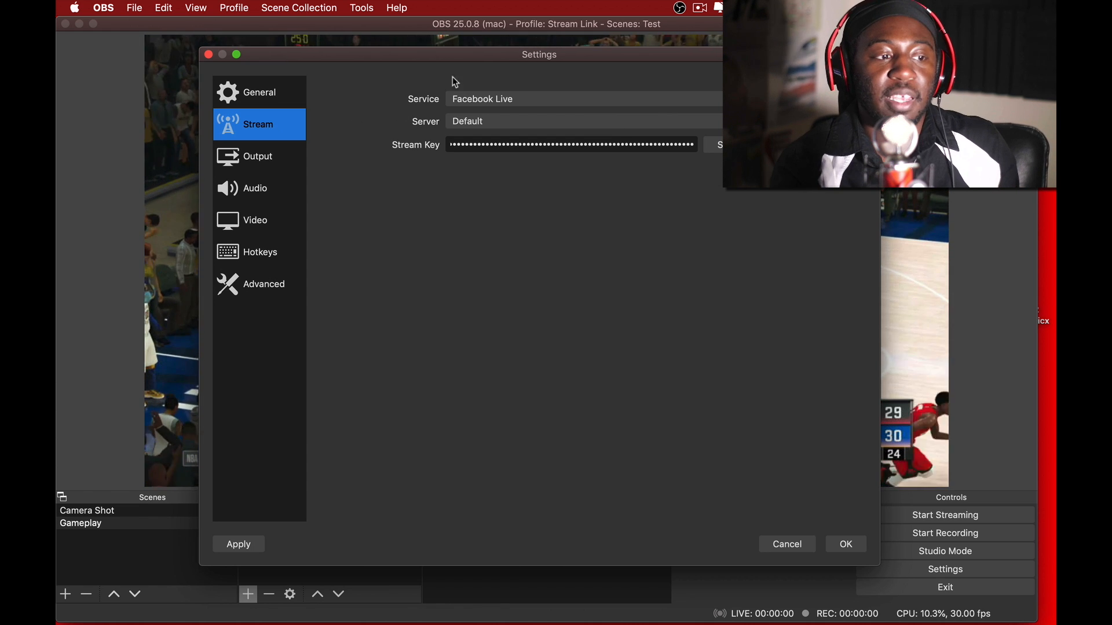
click(718, 99)
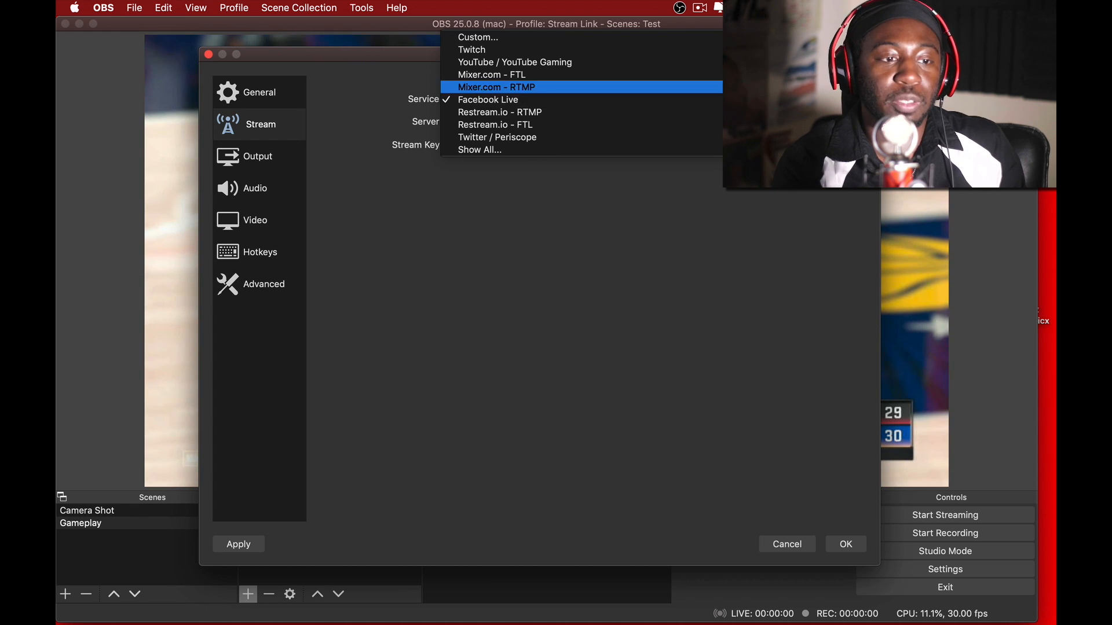
click(846, 300)
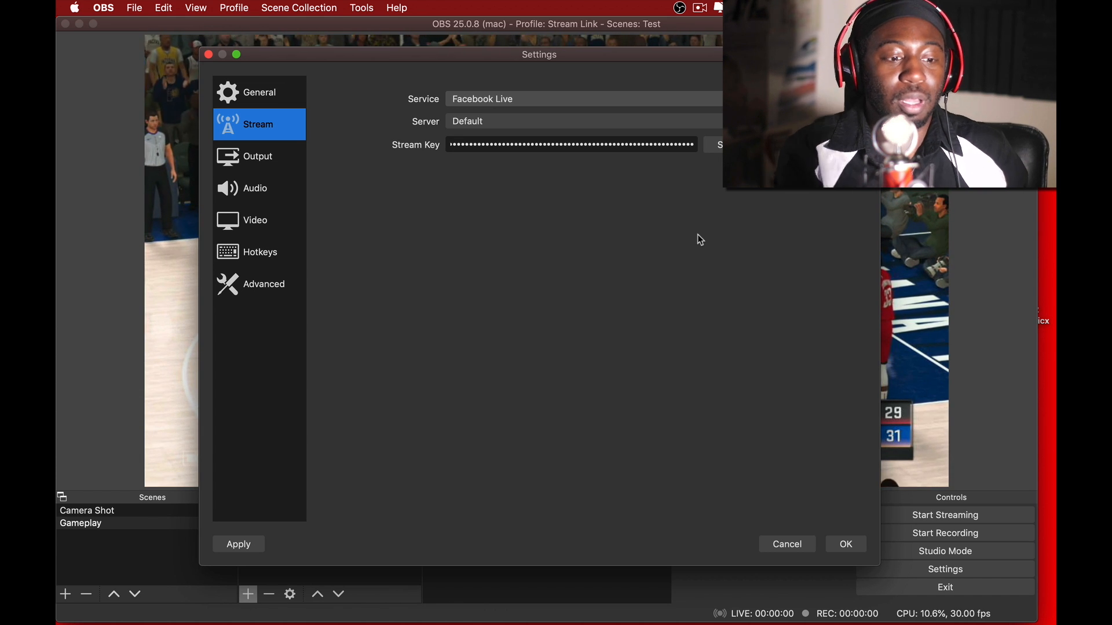
click(846, 547)
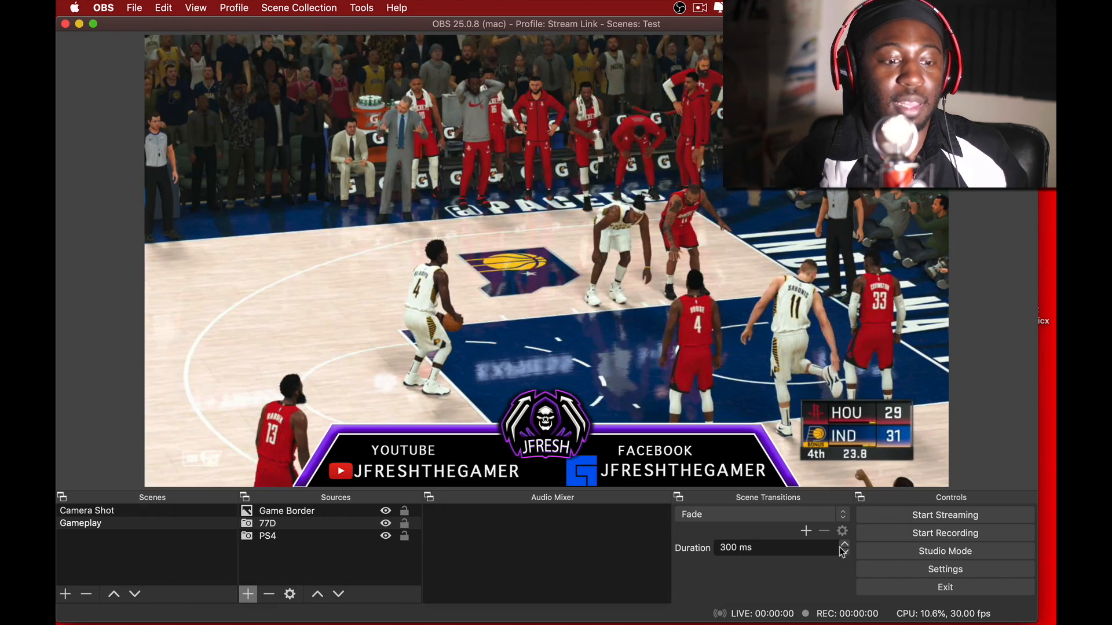